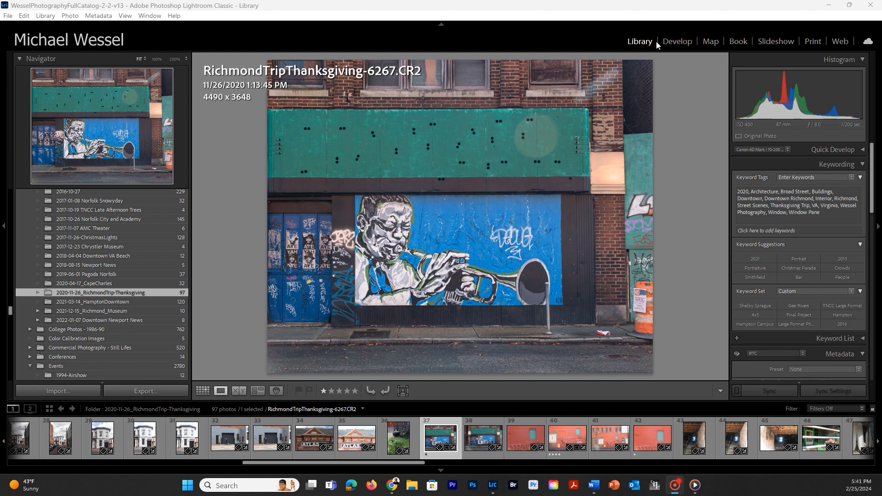
Convert the mural photo to black and white in Develop, then set Exposure +0.18, Contrast +34, Highlights +19, Shadows +19, Whites +34 and Blacks −17.
left_click(677, 42)
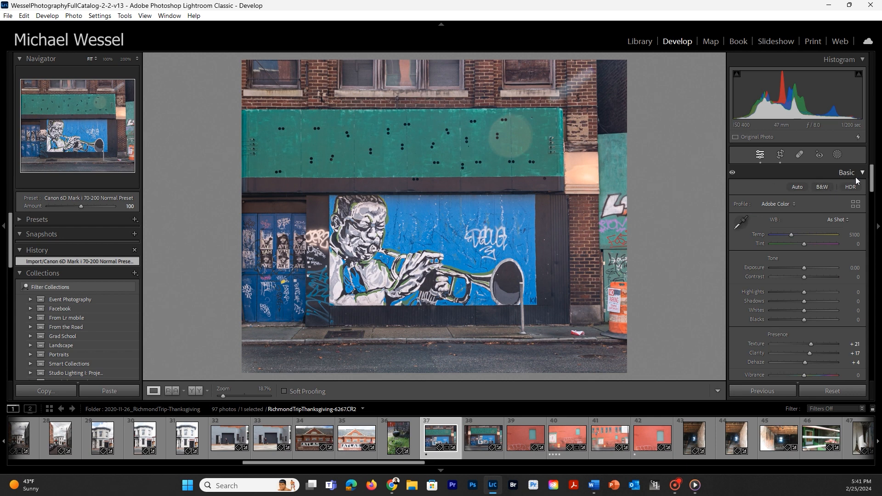
left_click(822, 187)
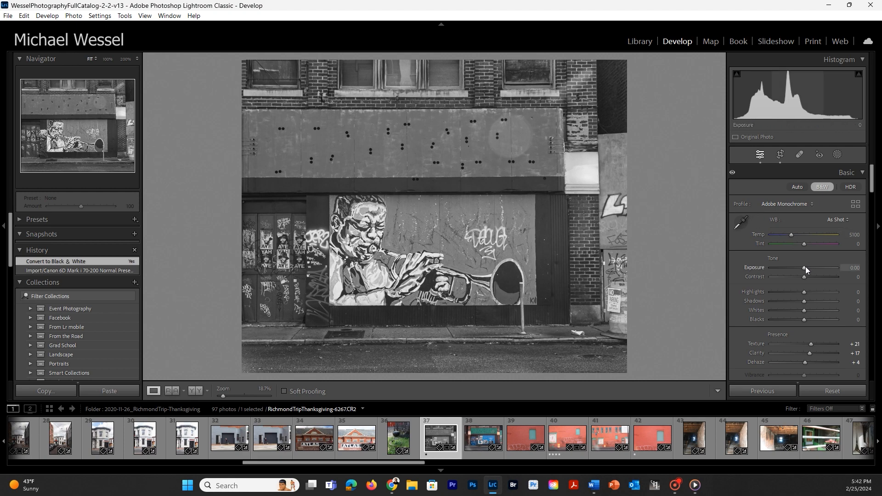
left_click_drag(806, 267, 815, 311)
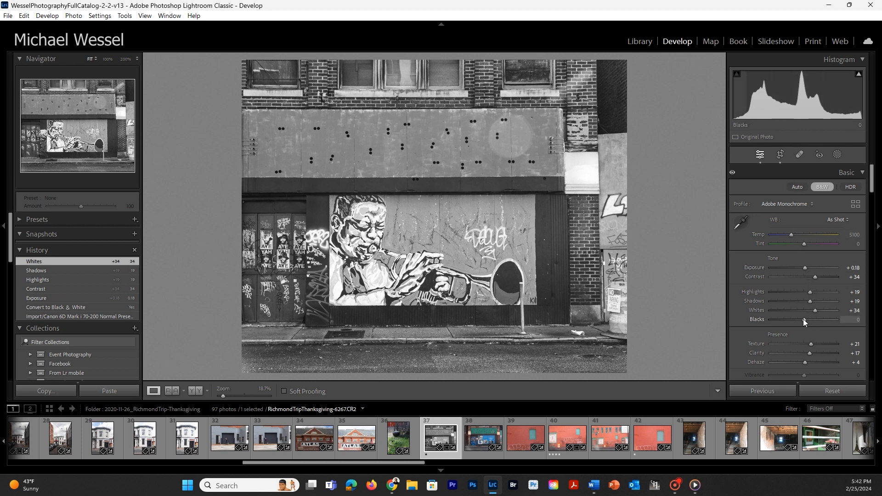
left_click_drag(802, 320, 795, 319)
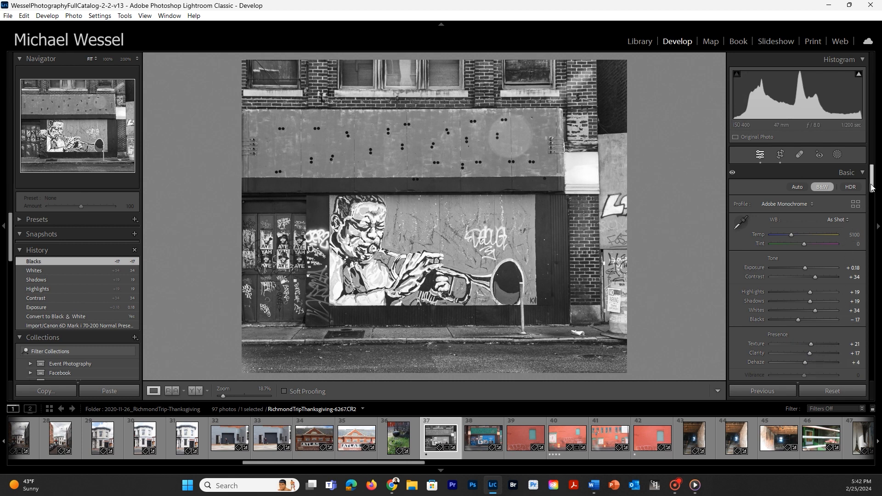
Switch the photo between colour and black-and-white treatment to compare the Color Mixer with the Black & White Mix controls.
left_click_drag(872, 187, 872, 235)
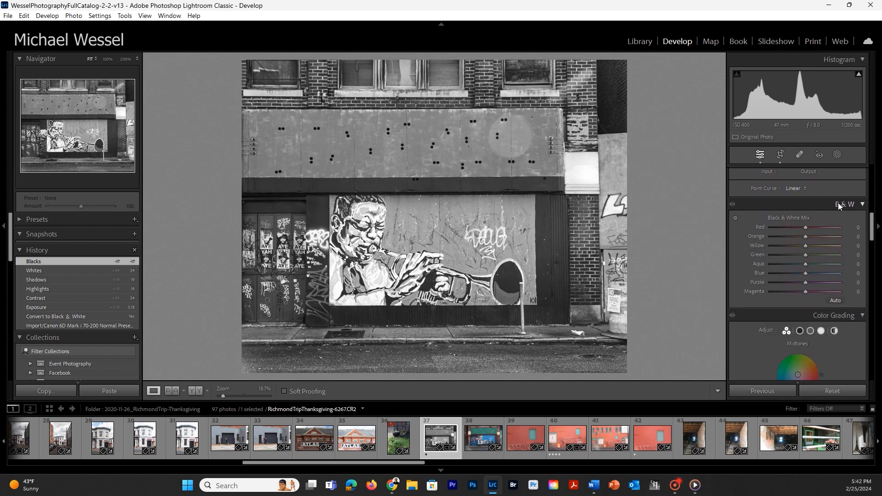
mouse_move(872, 226)
left_mouse_down()
mouse_move(869, 172)
mouse_move(873, 246)
mouse_move(876, 228)
left_mouse_up()
left_click(827, 187)
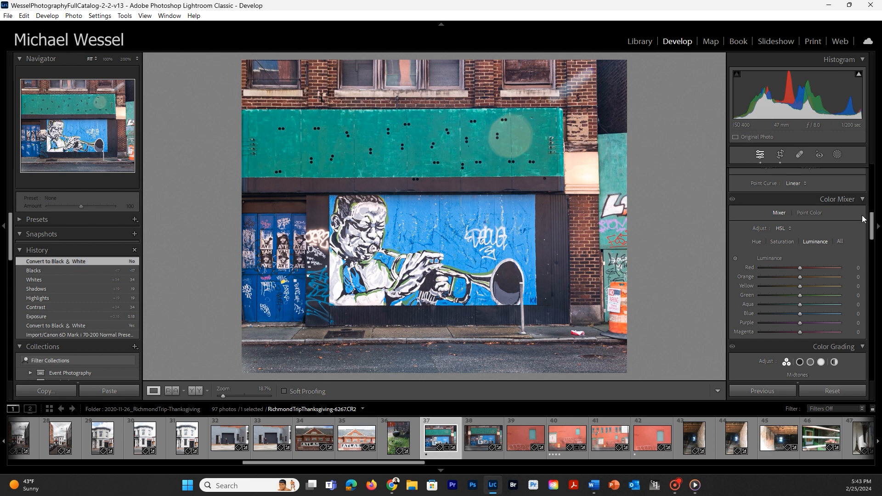
mouse_move(873, 225)
left_mouse_down()
mouse_move(873, 177)
mouse_move(879, 227)
left_mouse_up()
left_click(825, 187)
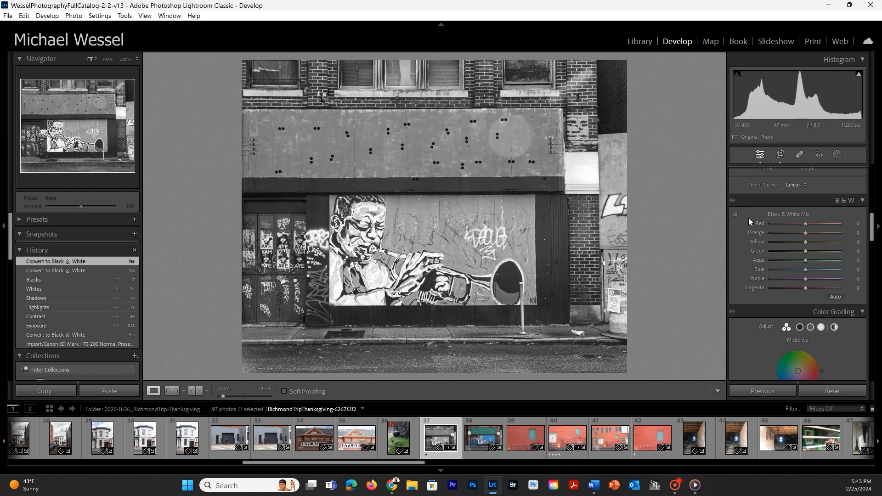
left_click_drag(872, 225, 861, 179)
left_click(823, 187)
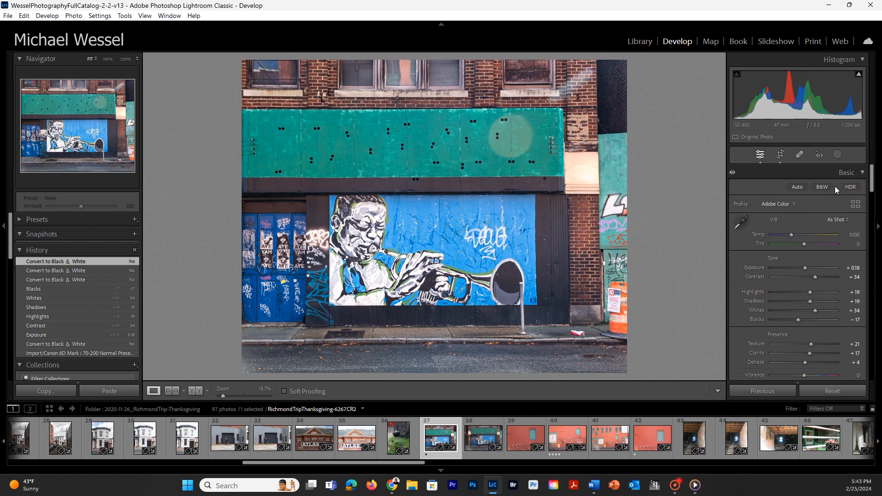
left_click(823, 185)
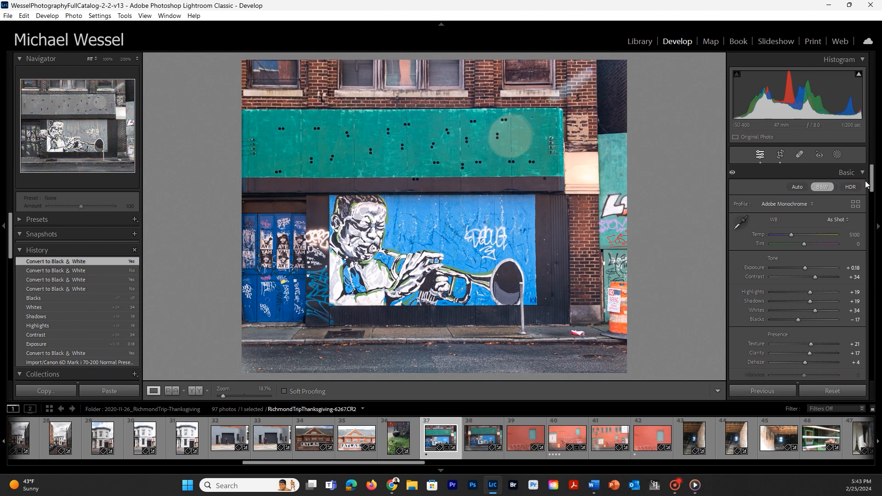
Lighten the painted green panel above the mural with the targeted Black & White Mix adjustment, to Aqua +86 and Green +6.
left_click_drag(874, 182, 878, 233)
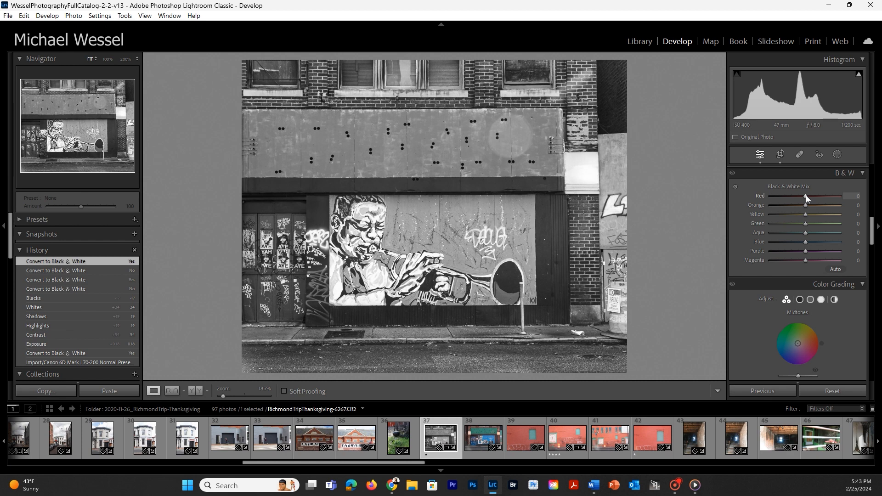
mouse_move(806, 195)
left_mouse_down()
mouse_move(842, 192)
mouse_move(768, 192)
mouse_move(822, 195)
mouse_move(806, 203)
left_mouse_up()
mouse_move(805, 224)
left_mouse_down()
mouse_move(844, 223)
mouse_move(762, 222)
mouse_move(832, 224)
mouse_move(784, 227)
mouse_move(805, 227)
left_mouse_up()
left_click_drag(806, 227, 804, 227)
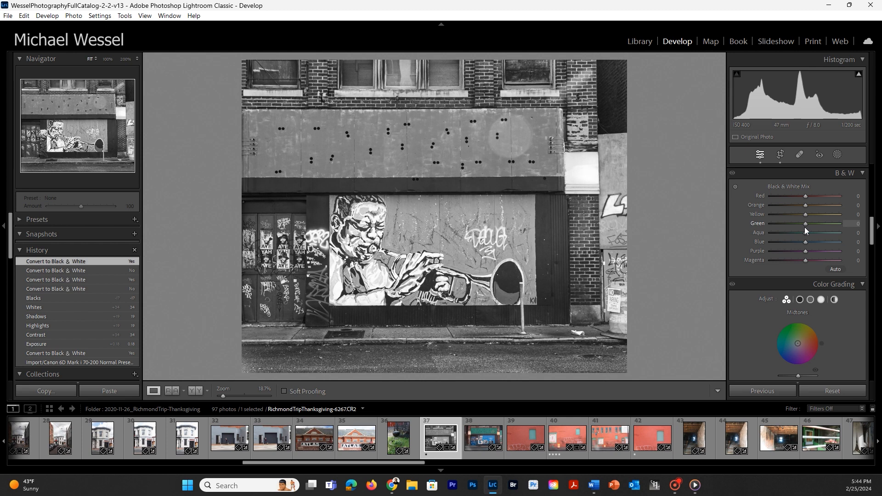
left_click(736, 188)
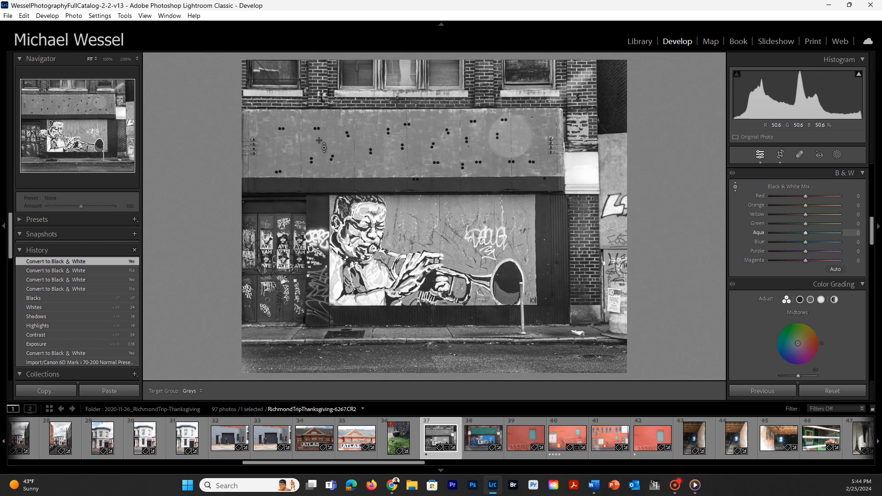
left_click_drag(414, 146, 414, 169)
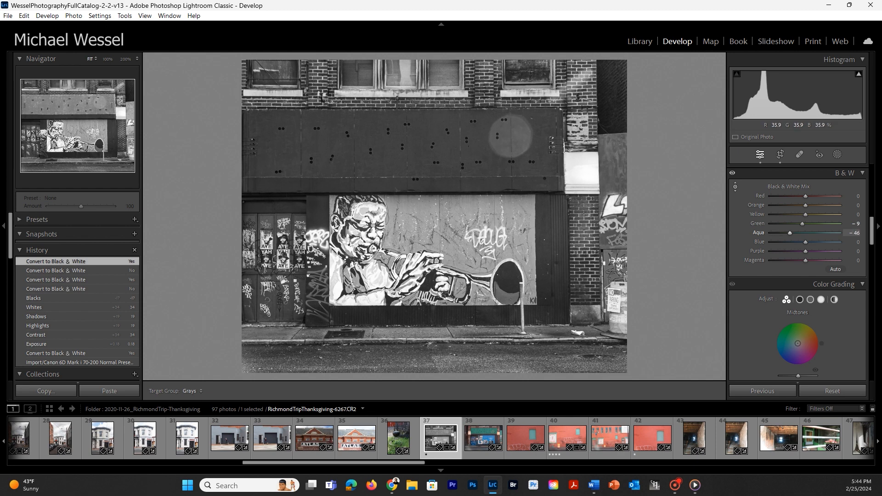
left_click_drag(414, 111, 414, 106)
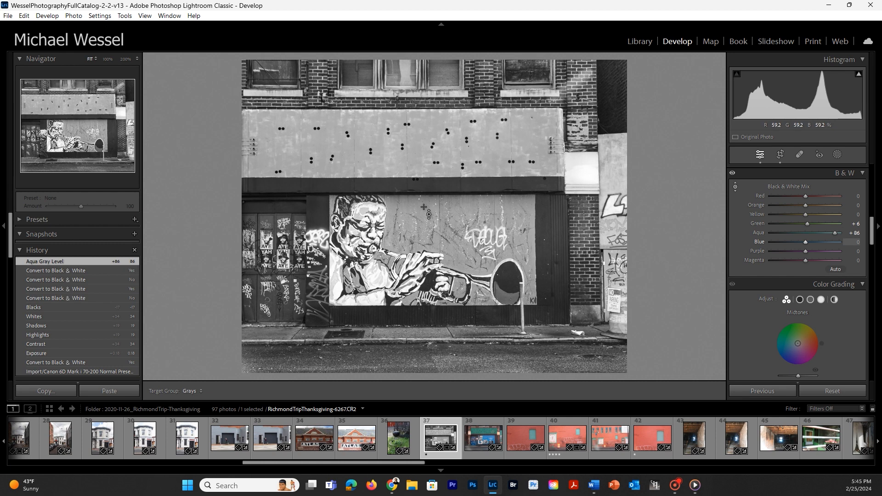
Try much darker and lighter grays on the mural's blue background with the targeted adjustment, settling at Blue −3.
left_click_drag(424, 209, 423, 213)
left_click_drag(424, 250, 424, 256)
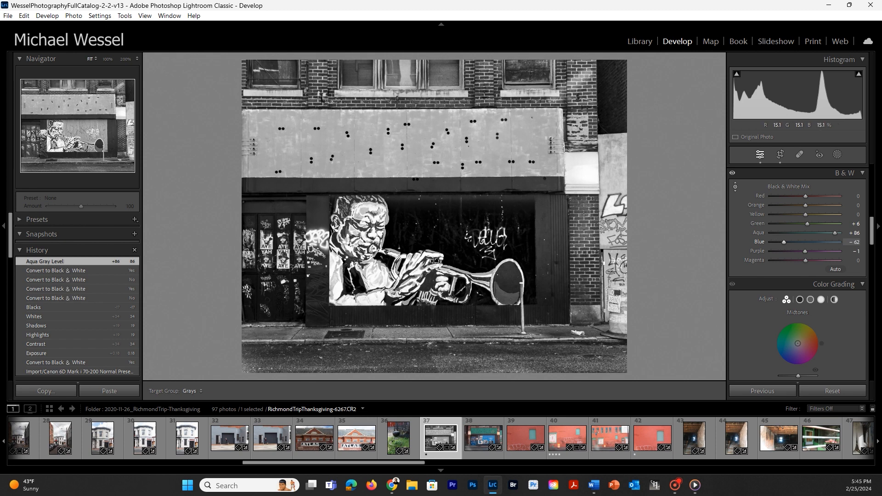
left_click_drag(423, 163, 424, 159)
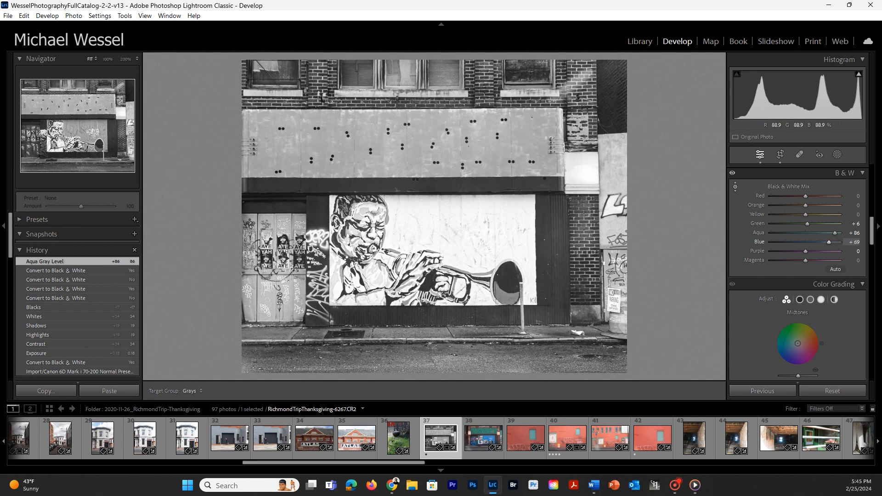
left_click_drag(424, 194, 424, 209)
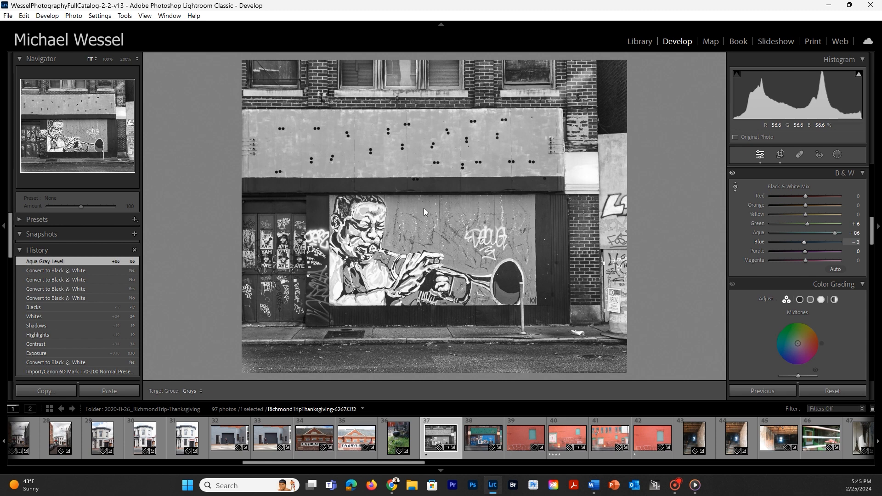
left_click_drag(425, 212, 425, 212)
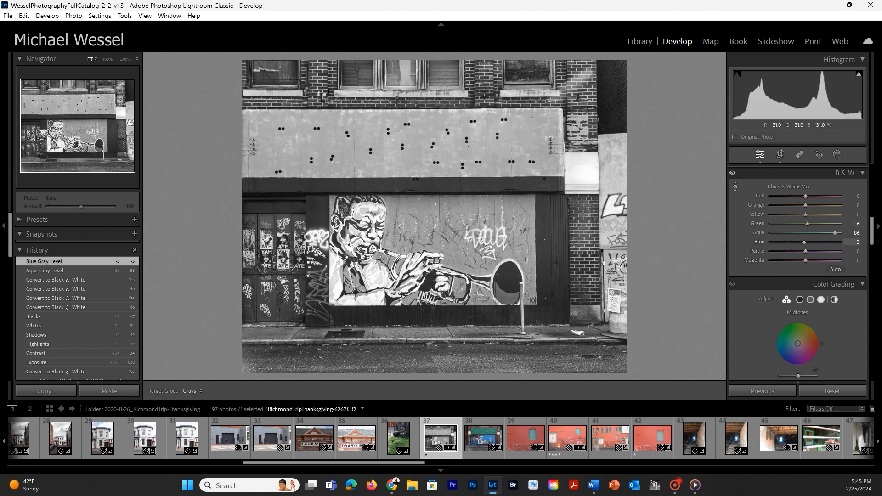
Darken the mural's blue background to Blue −15 and Purple −4, and inspect the wall at 100% zoom without the targeted adjustment tool.
mouse_move(442, 248)
left_mouse_down()
mouse_move(442, 264)
mouse_move(441, 210)
mouse_move(441, 268)
mouse_move(442, 254)
left_mouse_up()
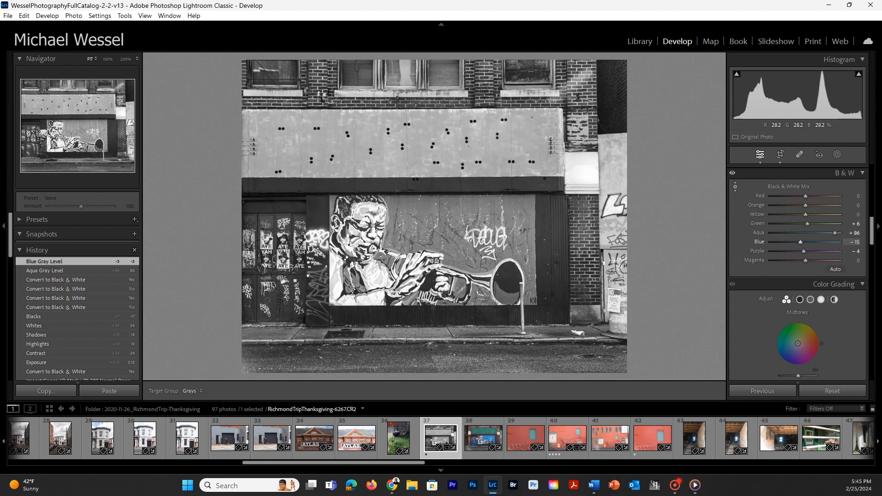
left_click_drag(442, 253, 442, 253)
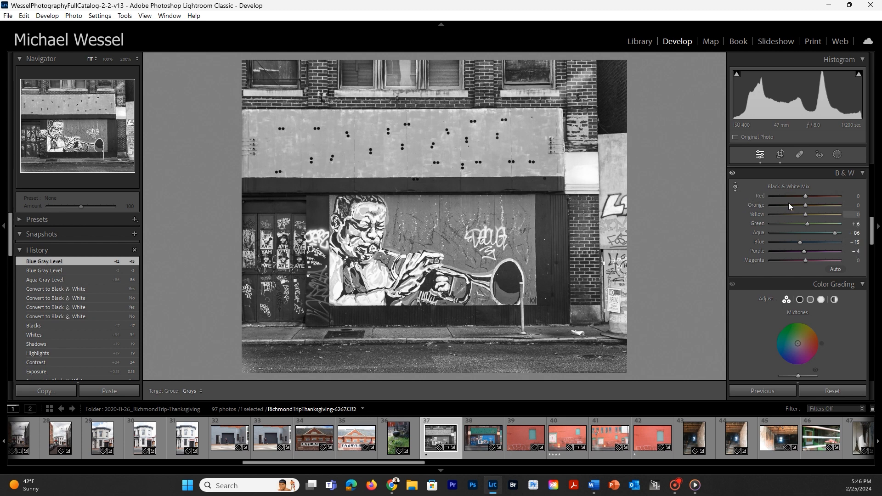
left_click(736, 186)
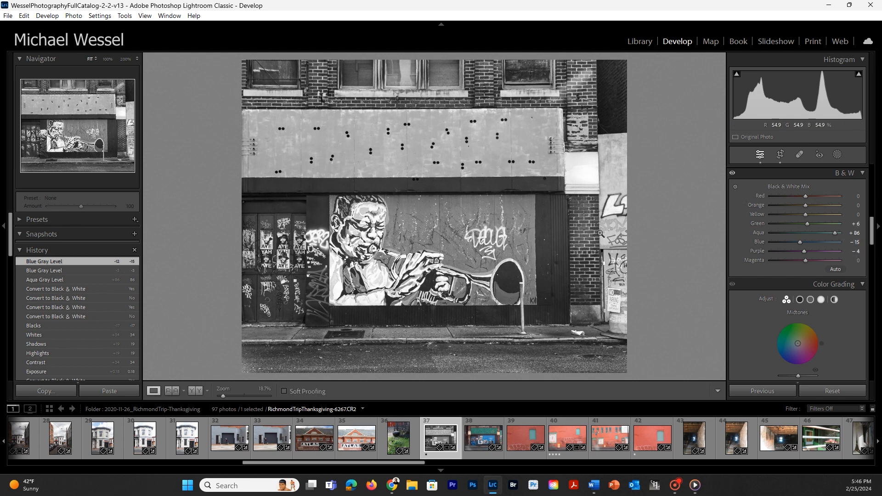
left_click(470, 207)
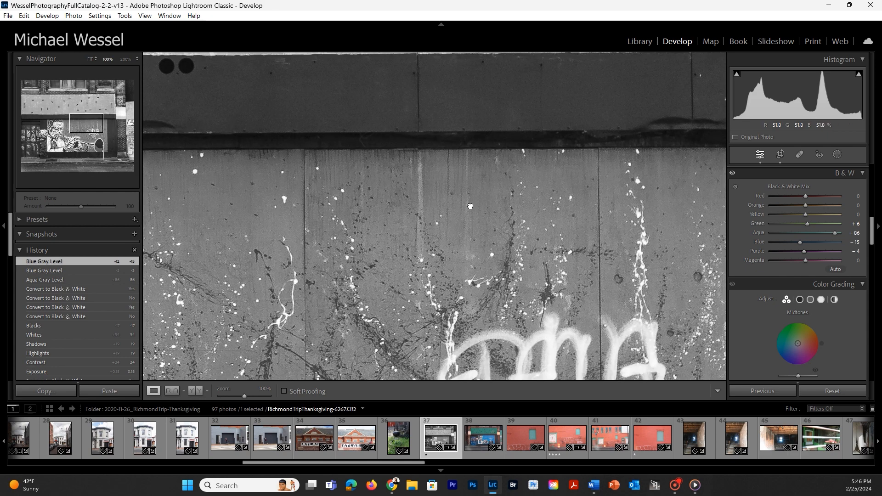
left_click(471, 207)
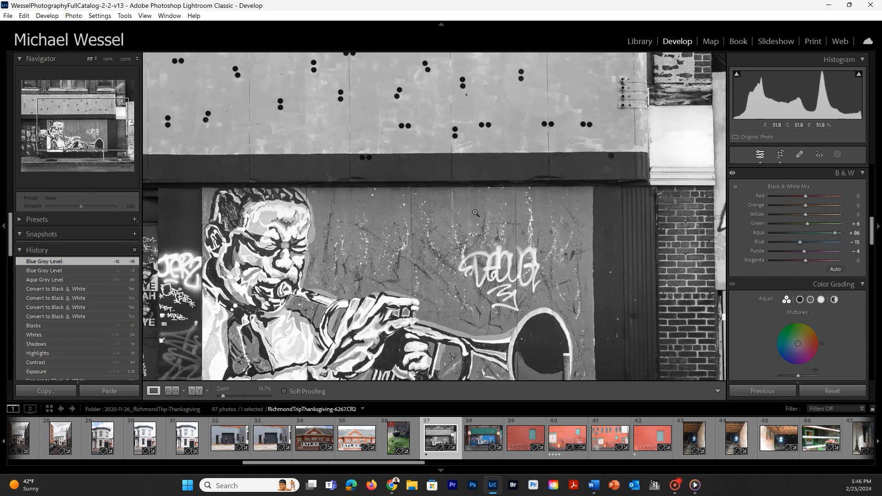
Readjust the gray tone of the mural's blue background on the photo, and set the Blue level to −18 in the mix.
left_click(735, 186)
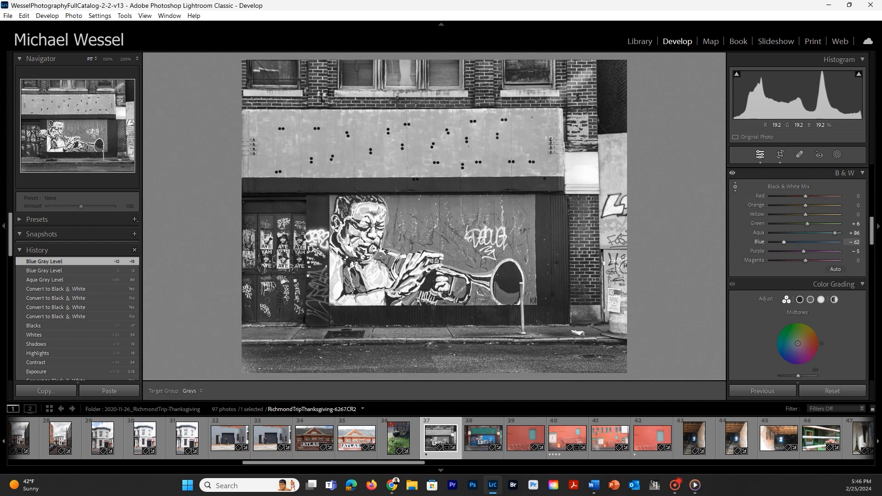
left_click_drag(427, 230, 428, 207)
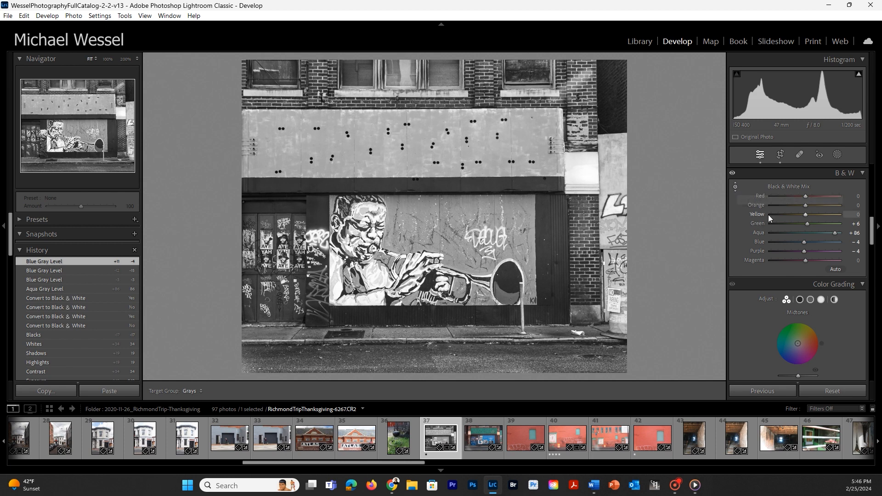
mouse_move(807, 242)
left_mouse_down()
mouse_move(820, 240)
mouse_move(800, 245)
left_mouse_up()
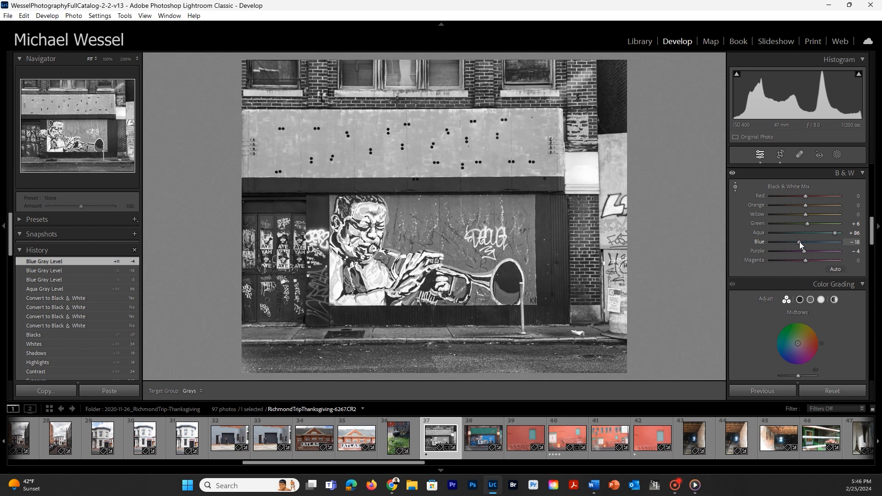
left_click_drag(800, 245, 801, 244)
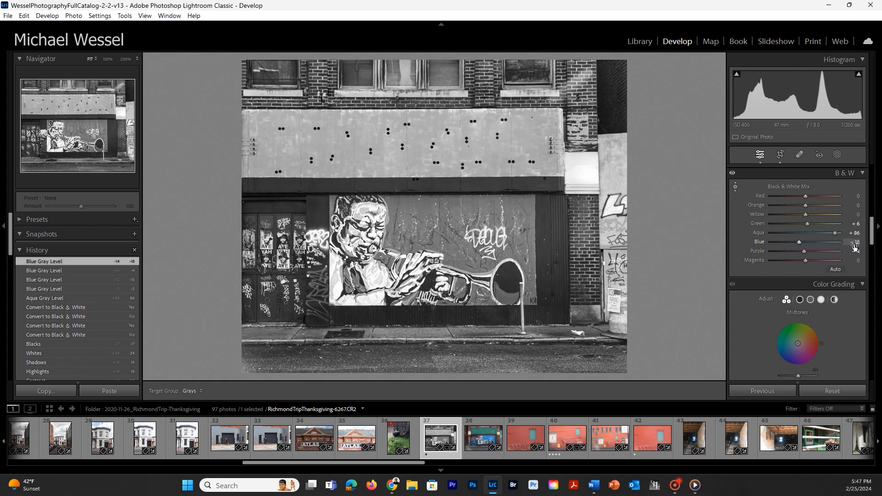